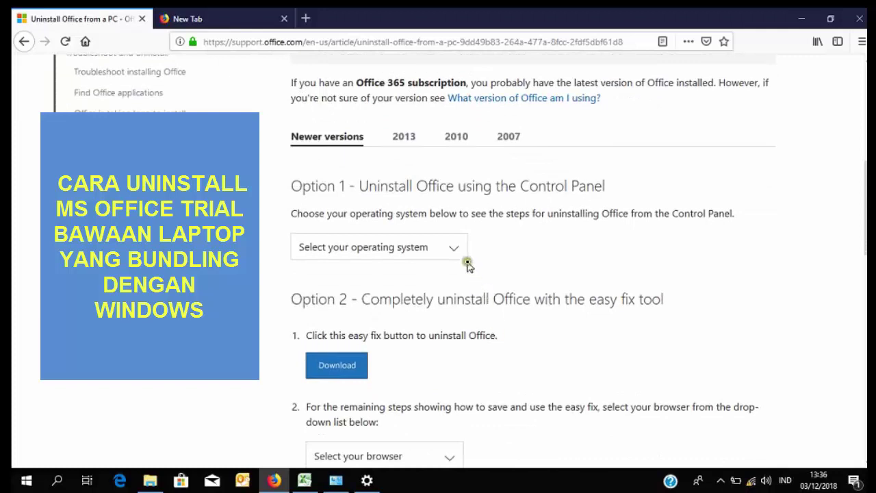
# Step: Display the Control Panel uninstall instructions for Windows 10 on the Office support page
pyautogui.click(455, 250)
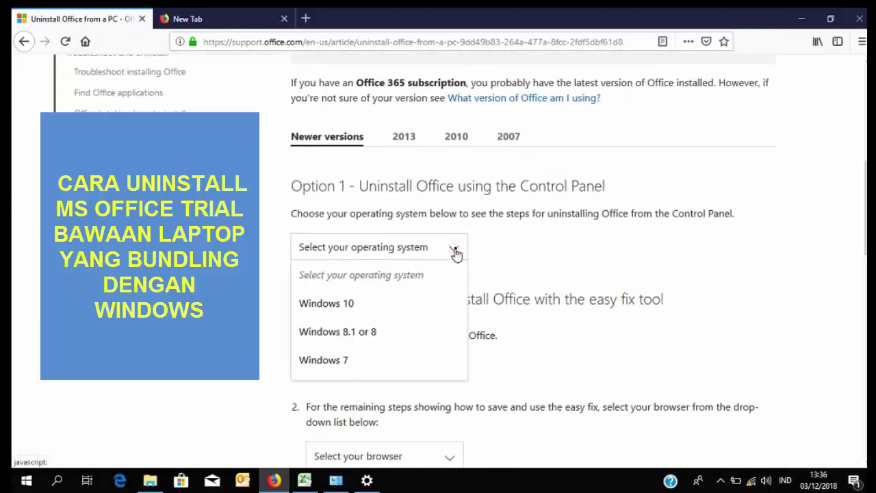
pyautogui.click(418, 305)
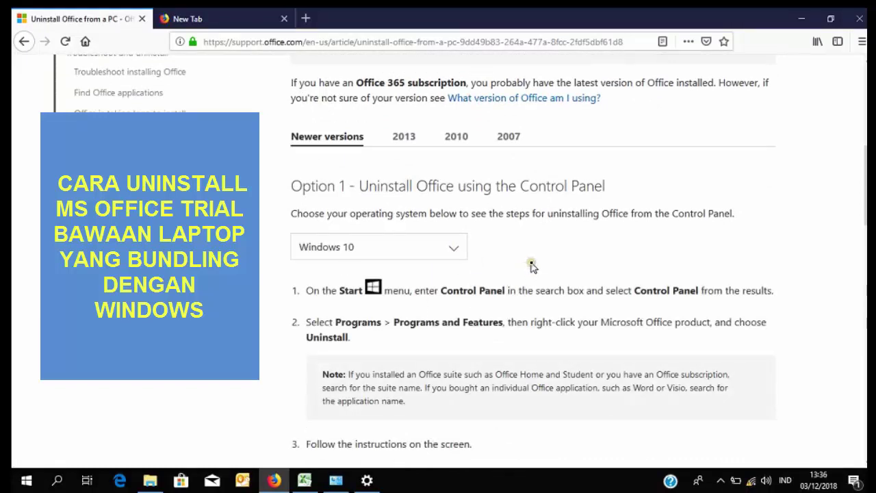
pyautogui.scroll(-2, 532, 266)
pyautogui.scroll(-2, 532, 263)
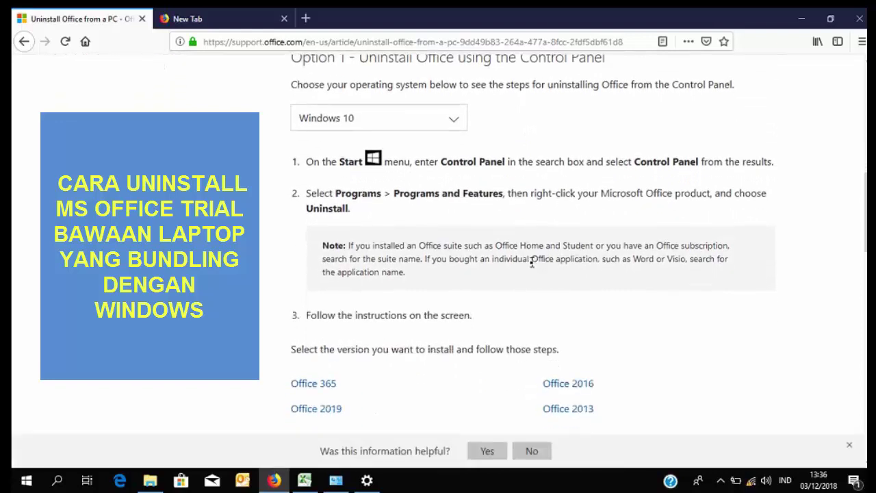
# Step: Download the easy fix tool o15-ctrremove.diagcab under Option 2 and open it with Diagnostics Troubleshooting Wizard
pyautogui.scroll(-2, 532, 264)
pyautogui.scroll(-2, 532, 265)
pyautogui.scroll(-2, 532, 267)
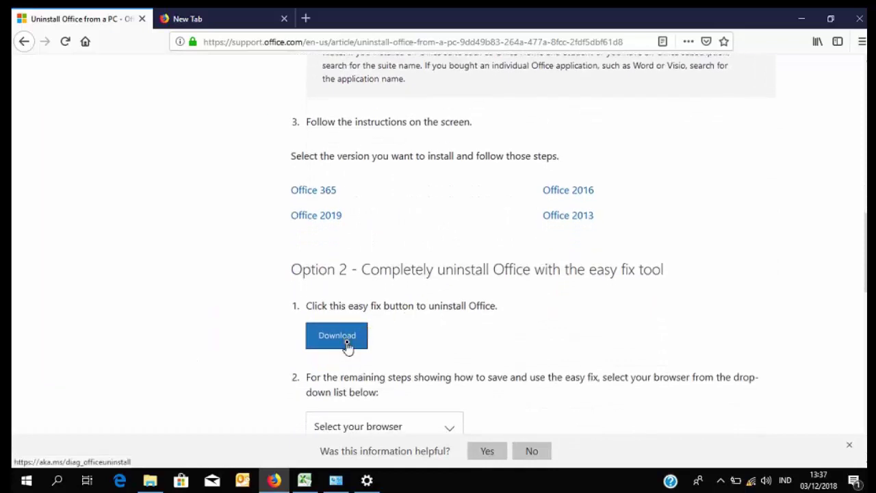
pyautogui.scroll(-2, 347, 347)
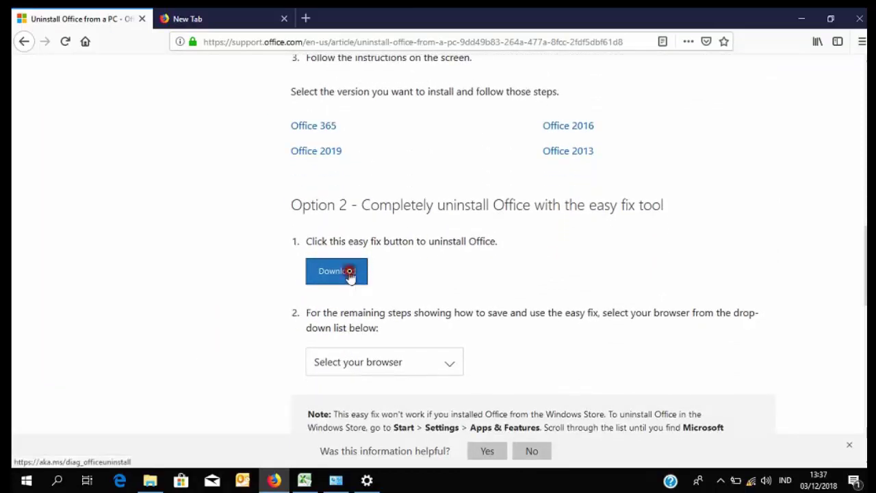
pyautogui.click(349, 273)
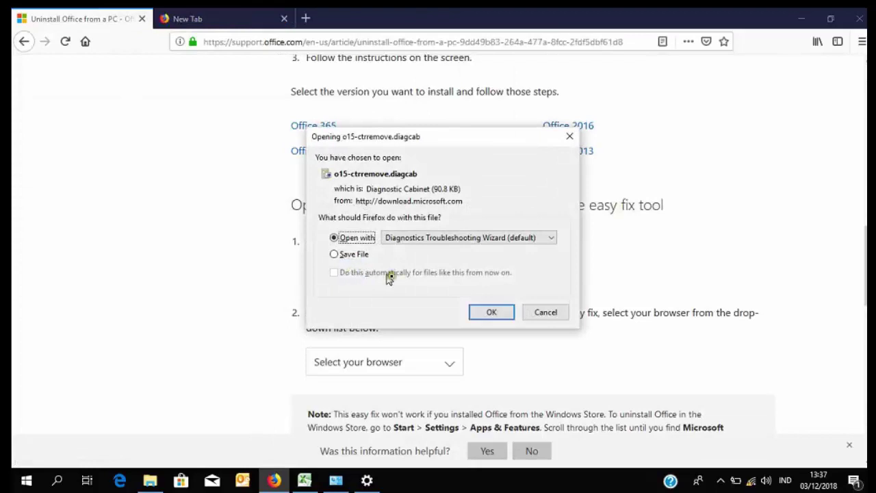
pyautogui.click(482, 311)
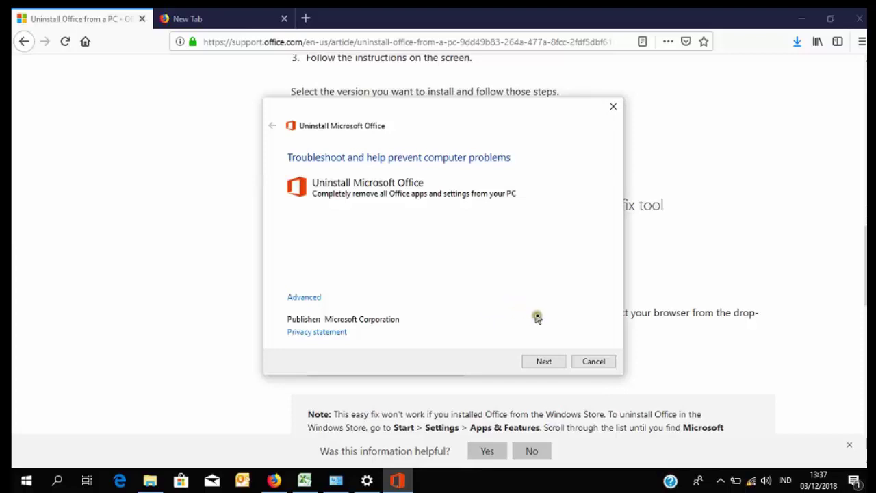
# Step: Start the Microsoft Office uninstaller, agreeing to completely remove all Office apps and settings and to close running Office apps
pyautogui.click(545, 361)
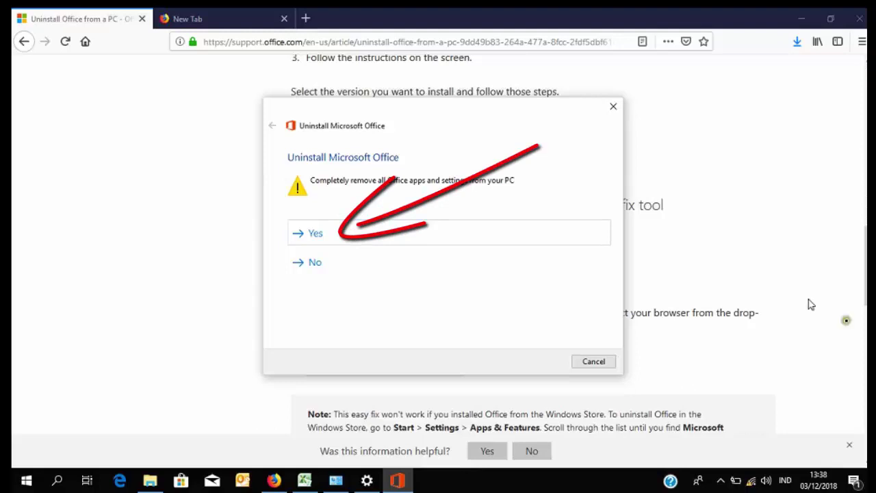
pyautogui.click(452, 237)
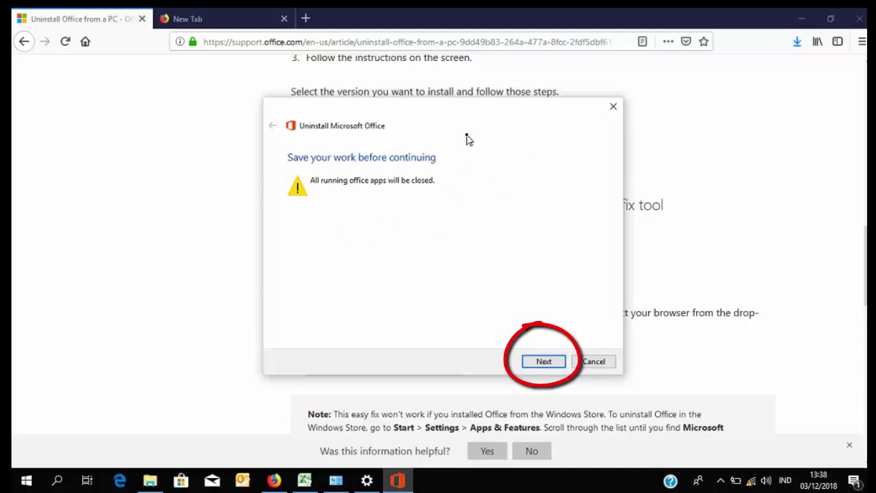
pyautogui.click(540, 364)
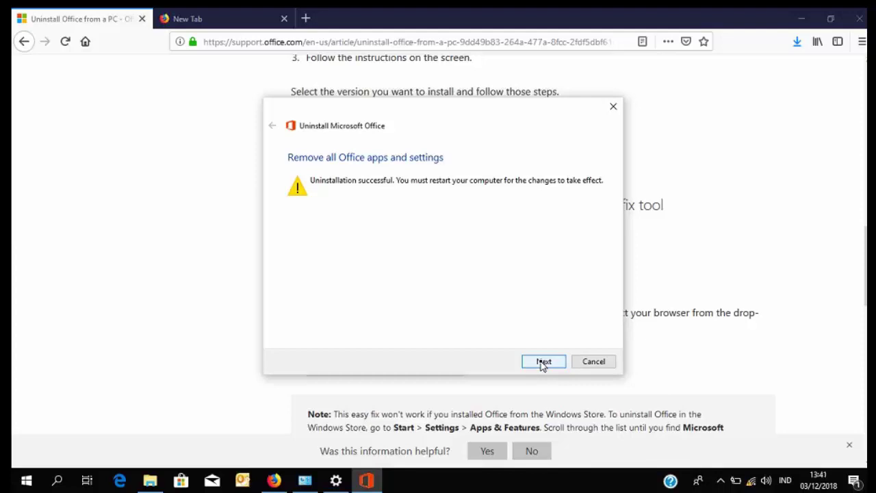
# Step: Continue the uninstaller by choosing to remove all Office installations, and close the troubleshooter after the removal
pyautogui.click(542, 363)
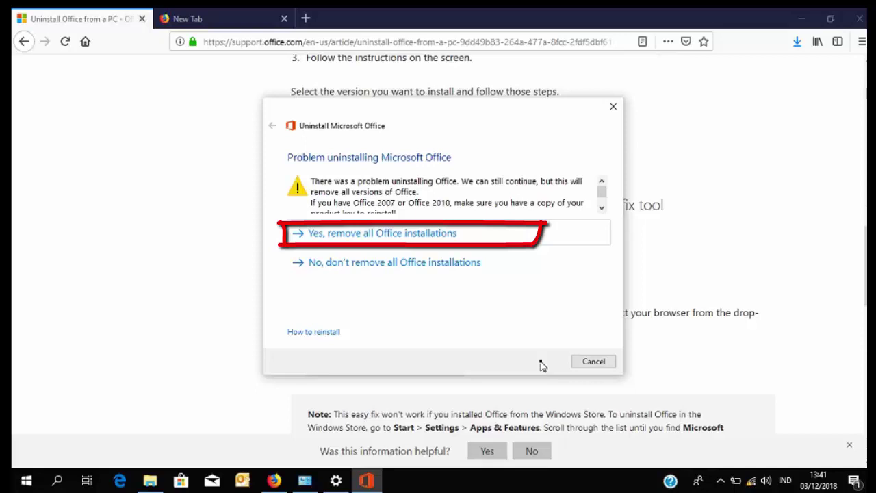
pyautogui.click(601, 210)
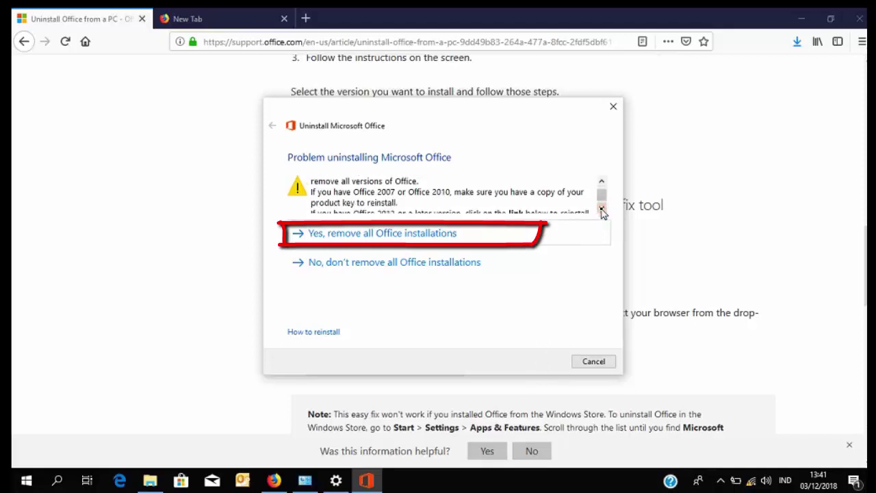
pyautogui.click(602, 209)
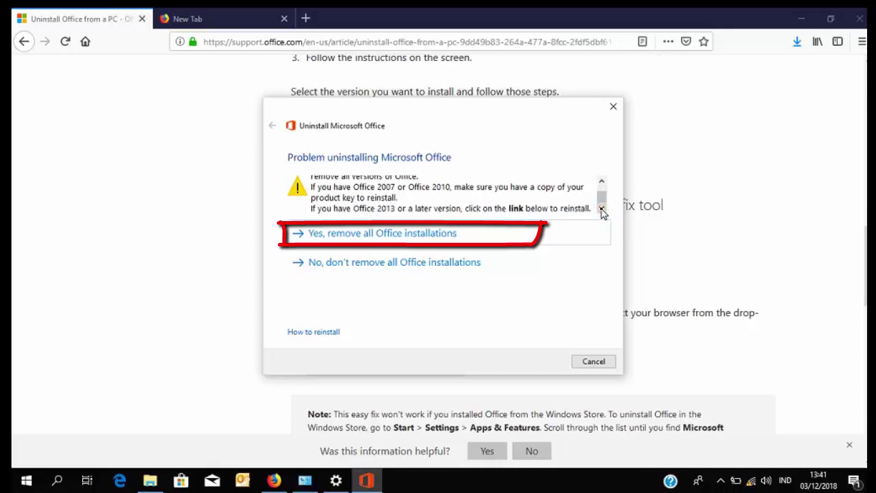
pyautogui.click(545, 239)
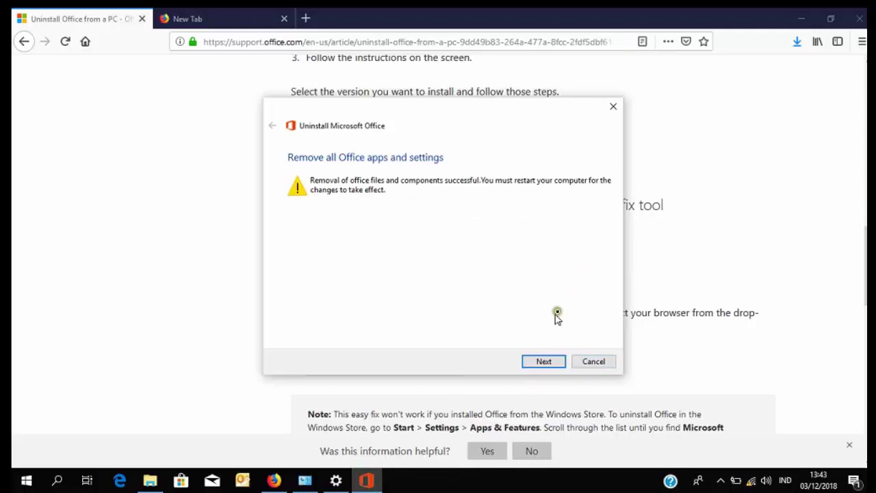
pyautogui.click(541, 362)
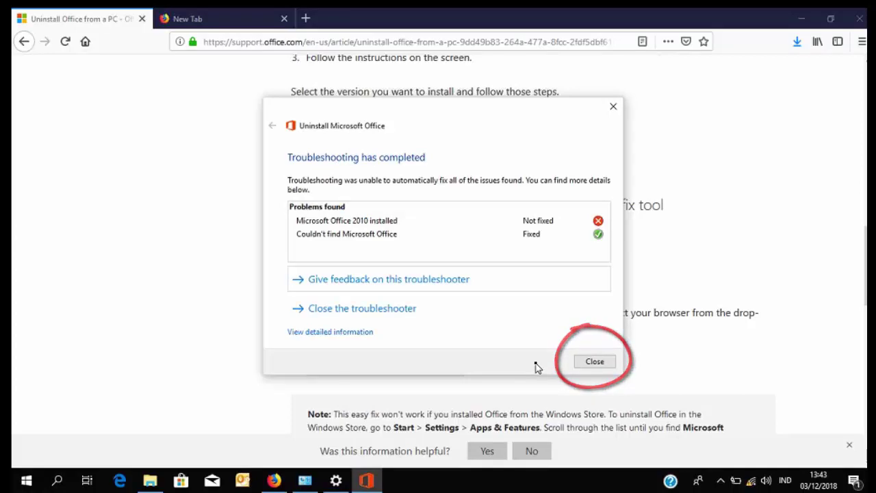
pyautogui.click(593, 361)
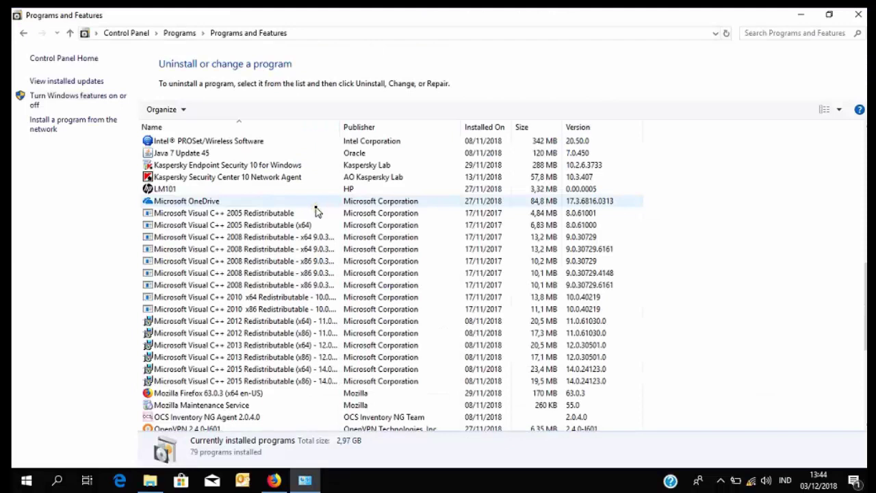
# Step: Uninstall Microsoft OneDrive from Programs and Features, allowing OneDriveSetup.exe to make changes to the device
pyautogui.click(315, 202)
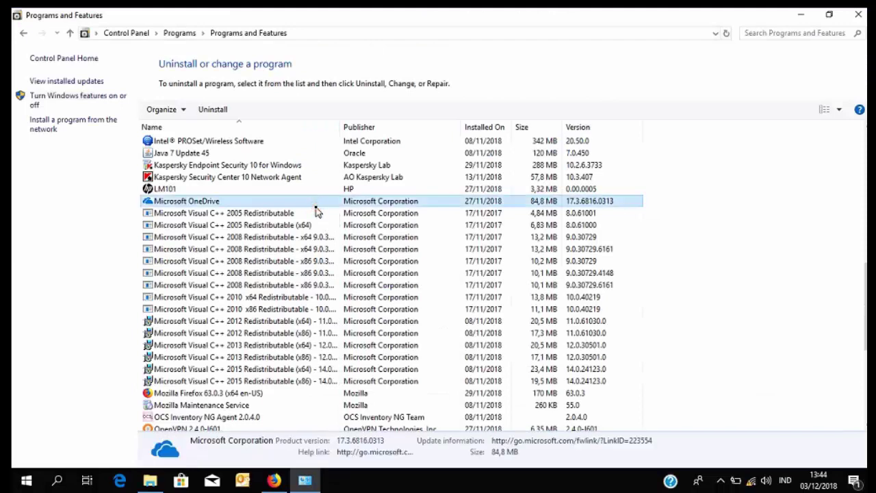
pyautogui.rightClick(326, 201)
pyautogui.click(340, 207)
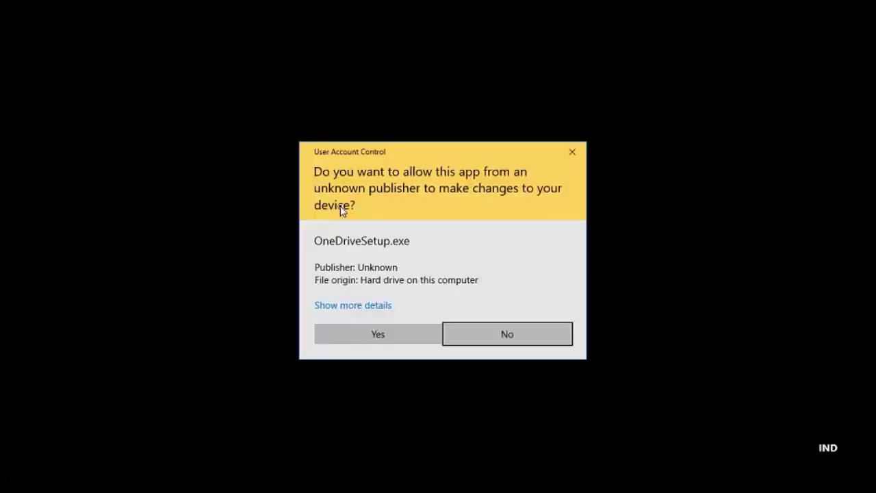
pyautogui.click(388, 331)
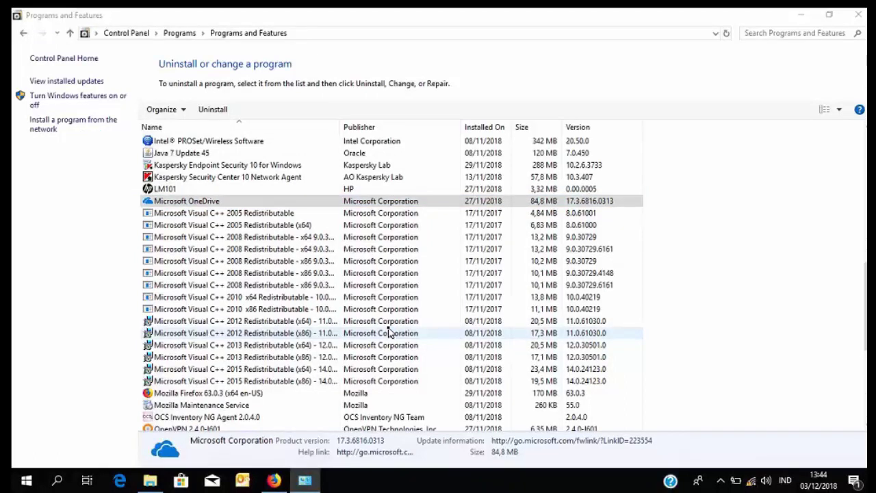
# Step: Uninstall the Access app from the Start app list and confirm removing it with its related info
pyautogui.click(26, 481)
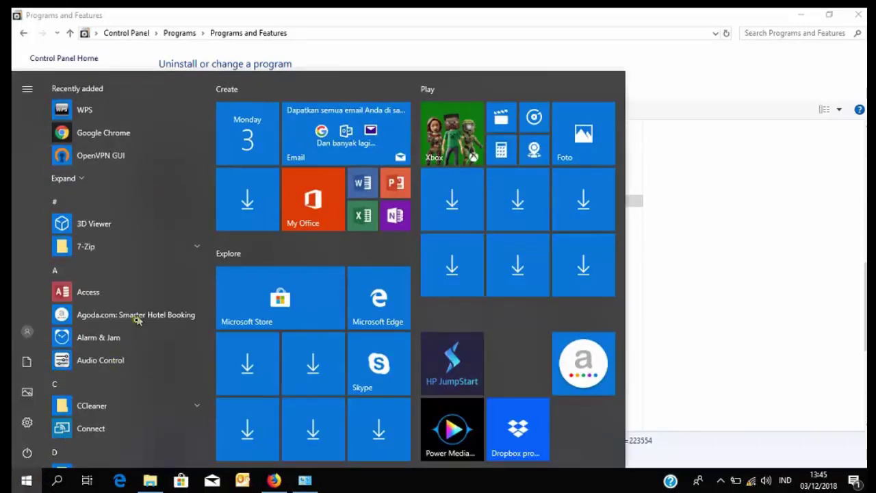
pyautogui.rightClick(144, 296)
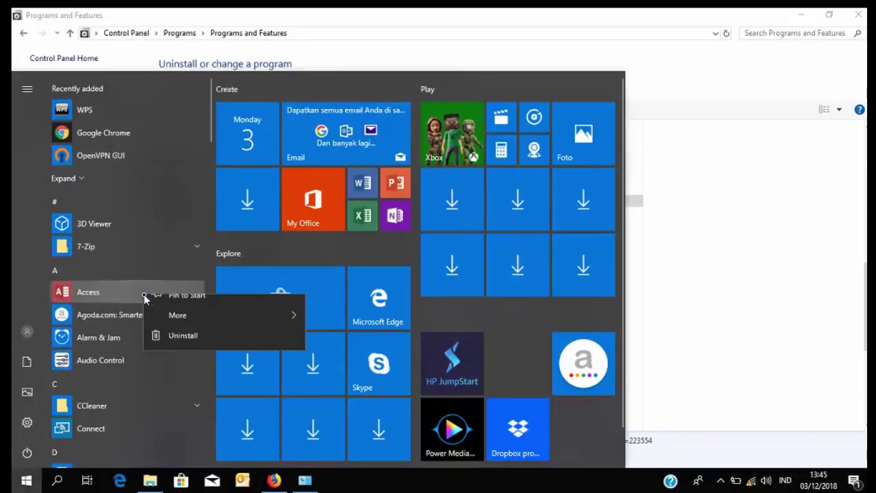
pyautogui.click(193, 351)
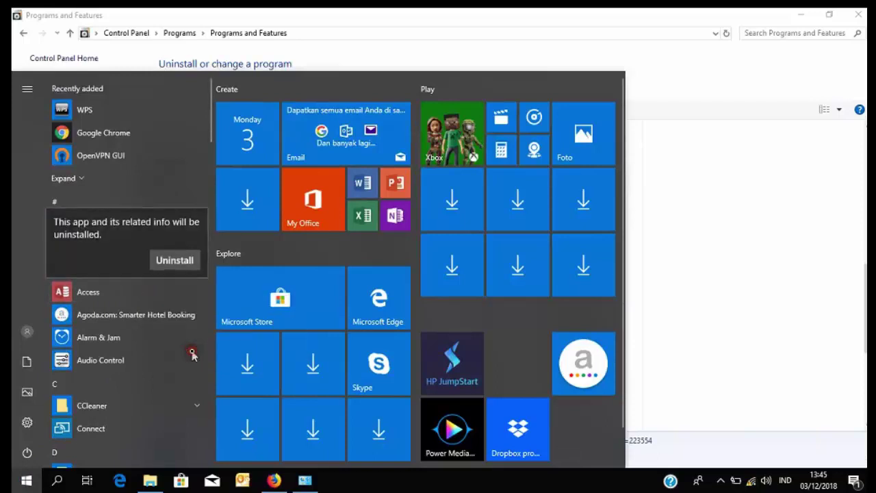
pyautogui.click(188, 265)
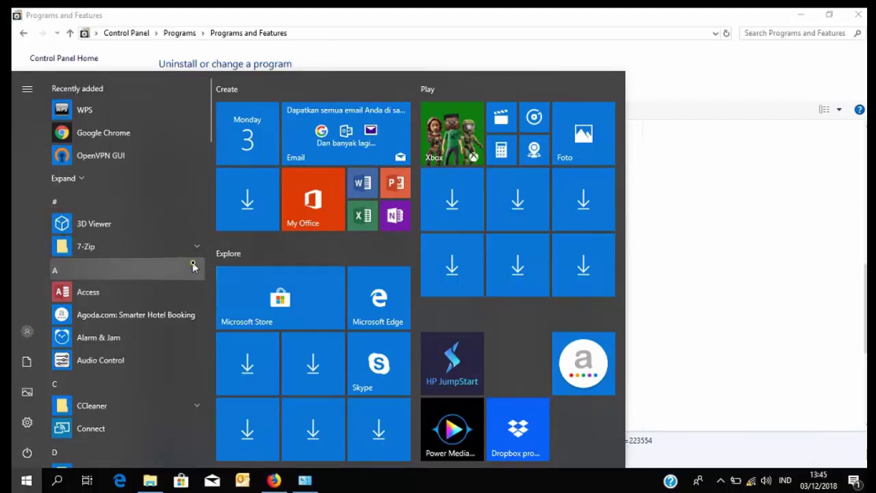
# Step: Uninstall the Excel app from the Start app list and confirm its removal
pyautogui.scroll(-2, 161, 278)
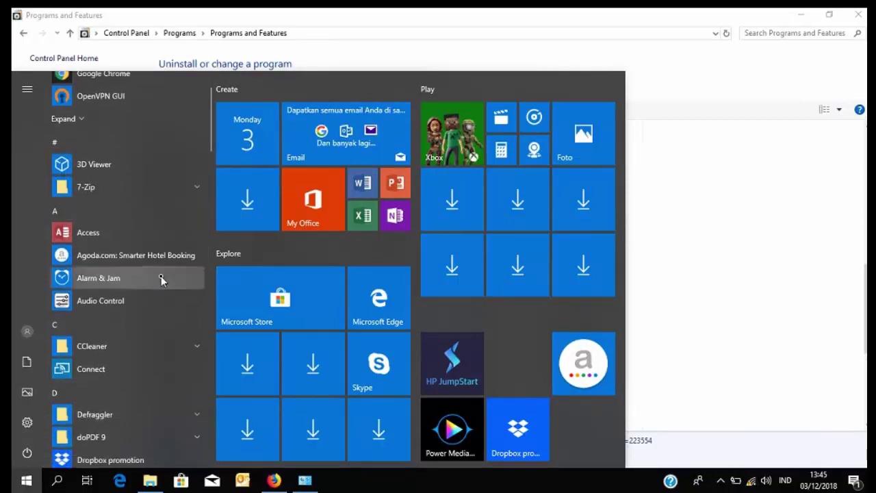
pyautogui.scroll(-4, 161, 279)
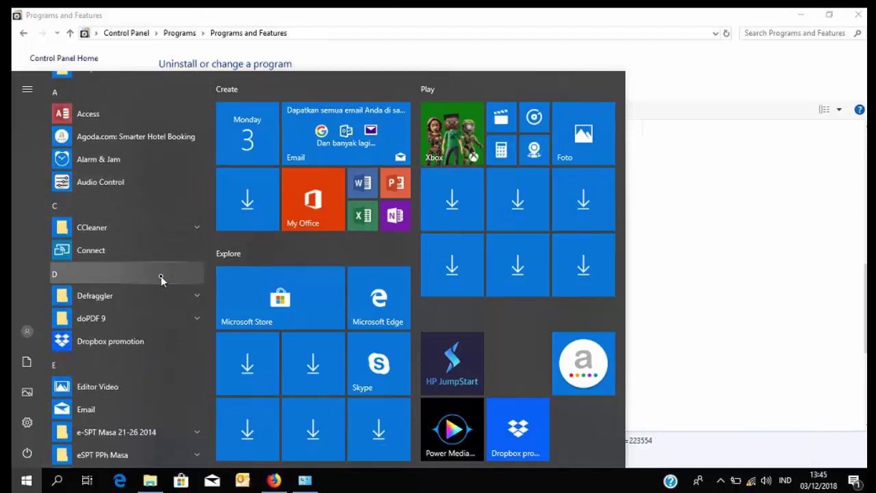
pyautogui.scroll(-4, 161, 279)
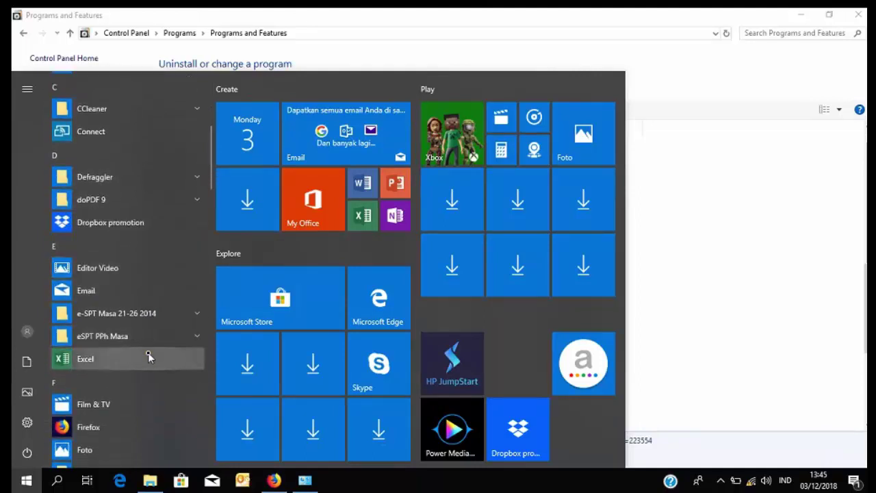
pyautogui.scroll(4, 148, 352)
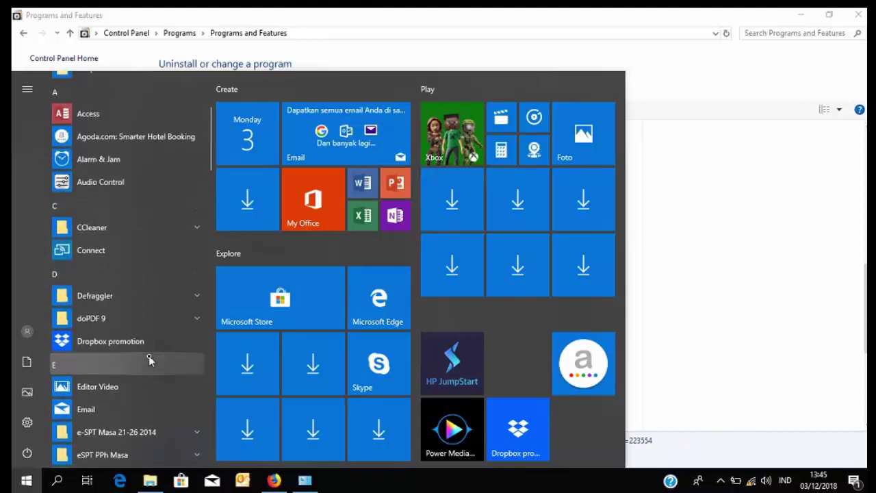
pyautogui.scroll(-2, 134, 395)
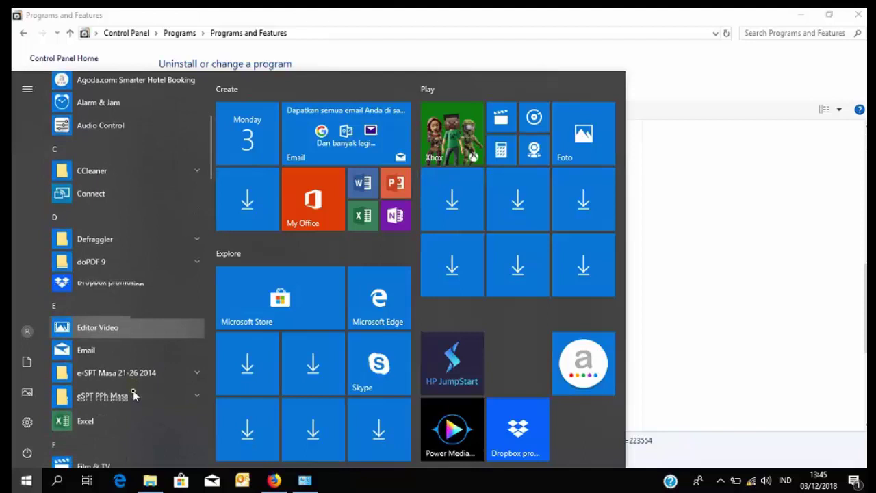
pyautogui.rightClick(118, 421)
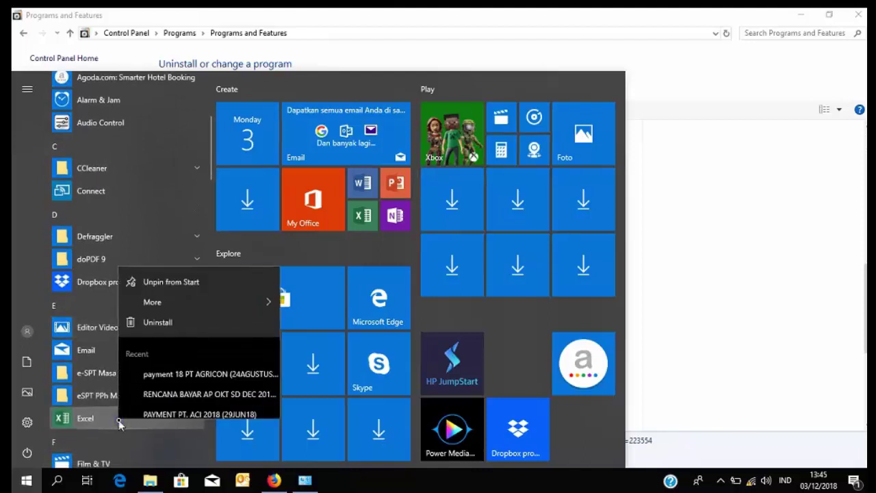
pyautogui.click(176, 314)
pyautogui.click(183, 391)
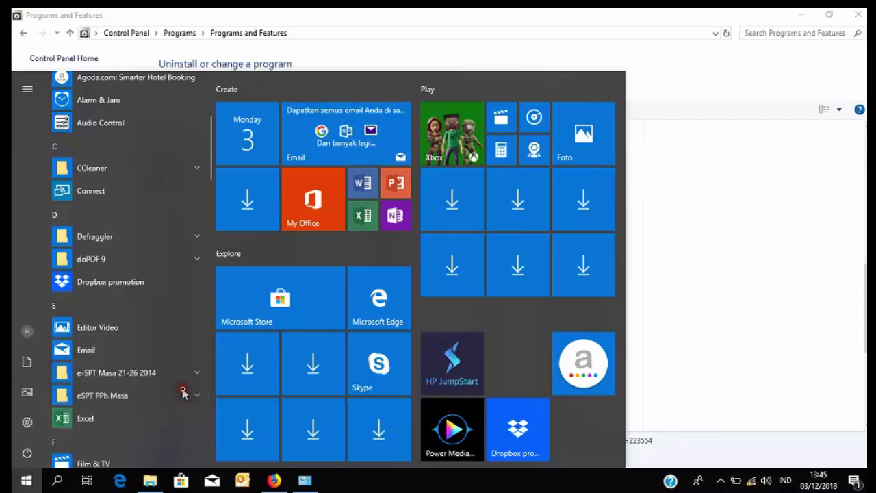